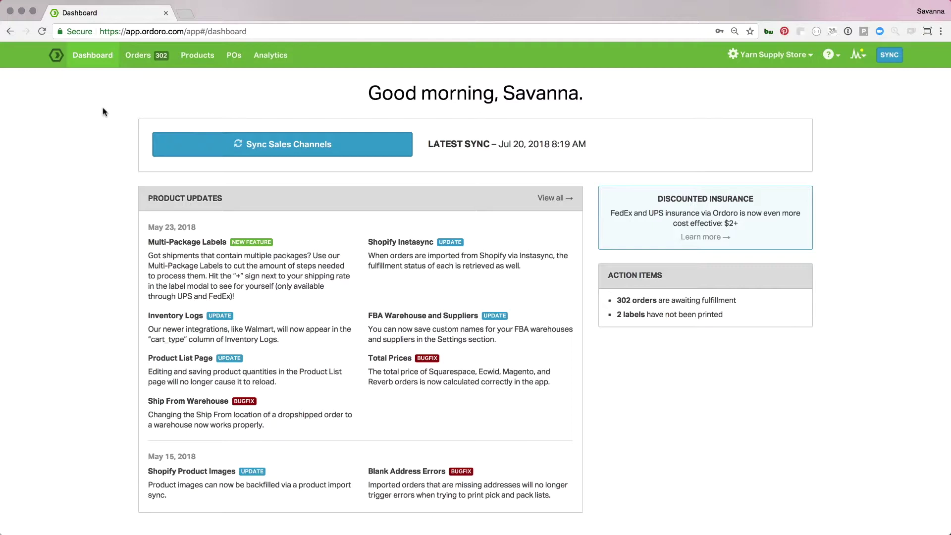
left_click(133, 67)
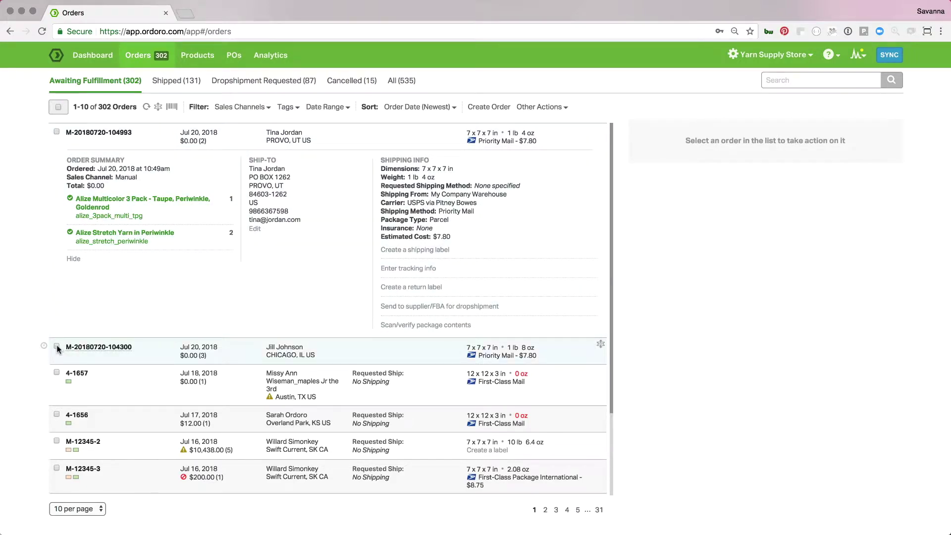
left_click(602, 348)
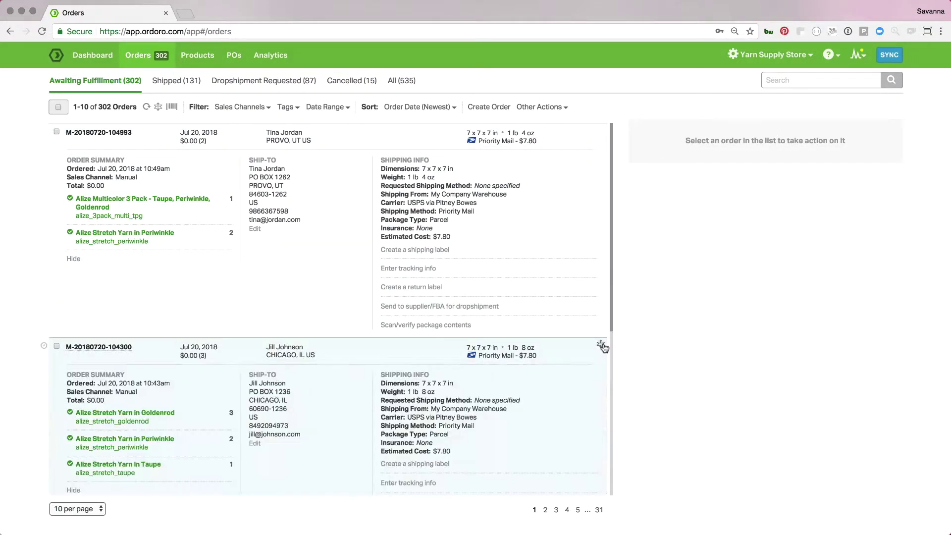
scroll(604, 347, "down", 3)
scroll(604, 347, "down", 1)
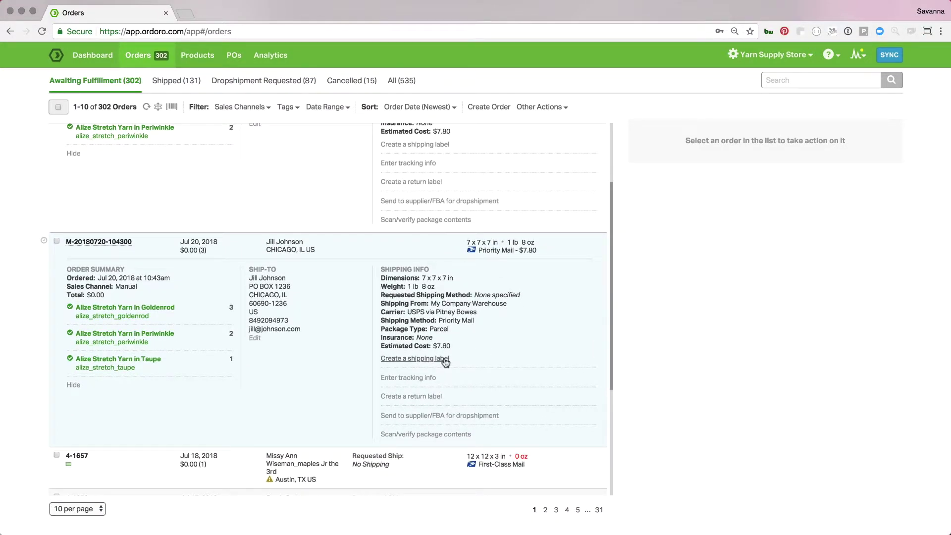
left_click(408, 435)
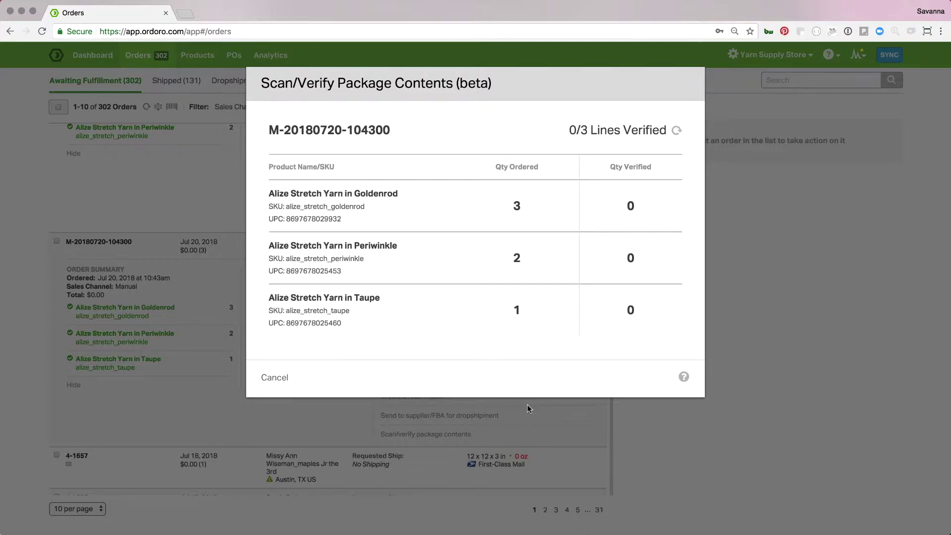
type("8697678029932")
key("Return")
mouse_move(627, 195)
type("8697678029932")
key("Return")
type("8697678029932")
key("Return")
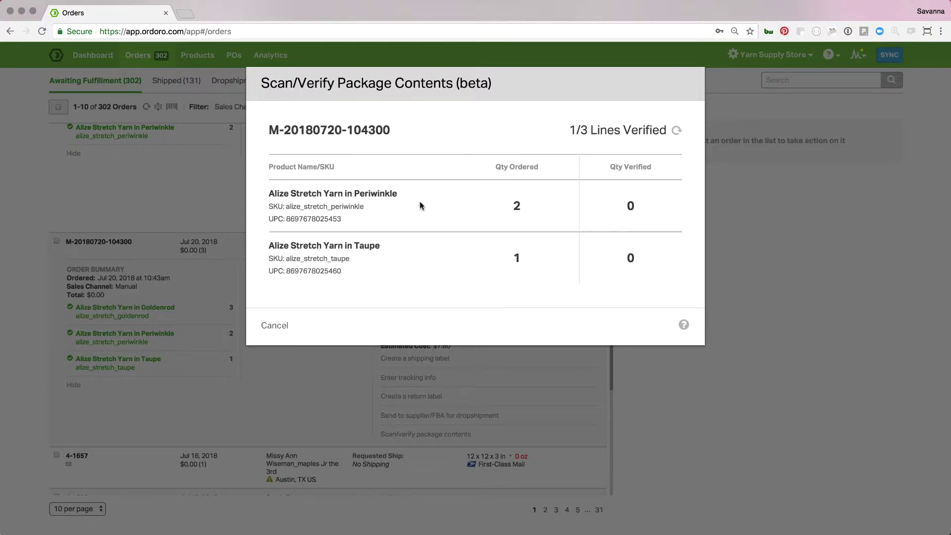
type("8697678025453")
key("Return")
type("8697678025453")
key("Return")
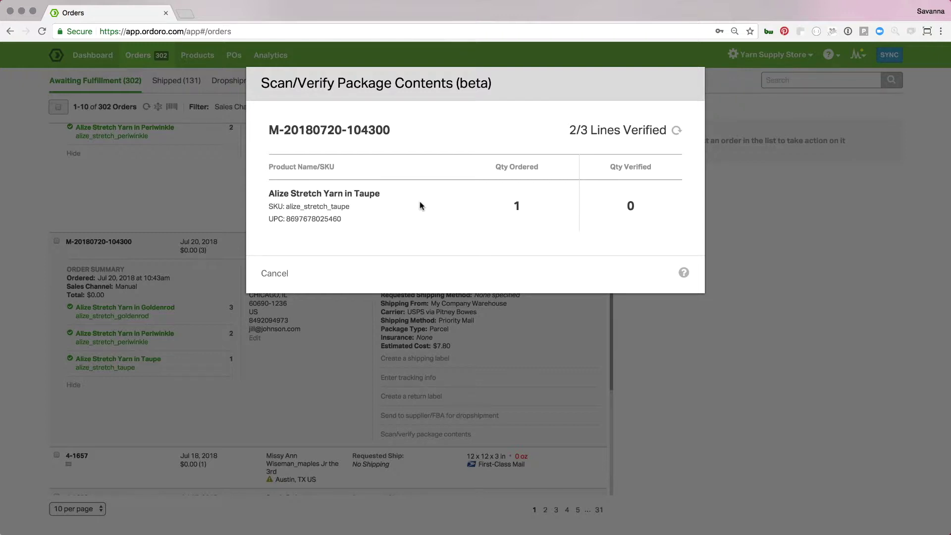
type("8697678025453")
key("Return")
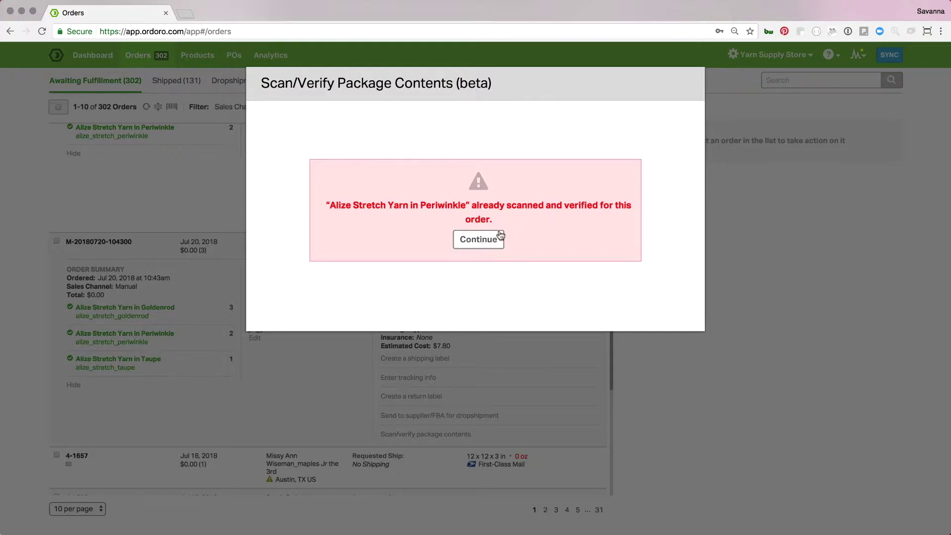
left_click(500, 239)
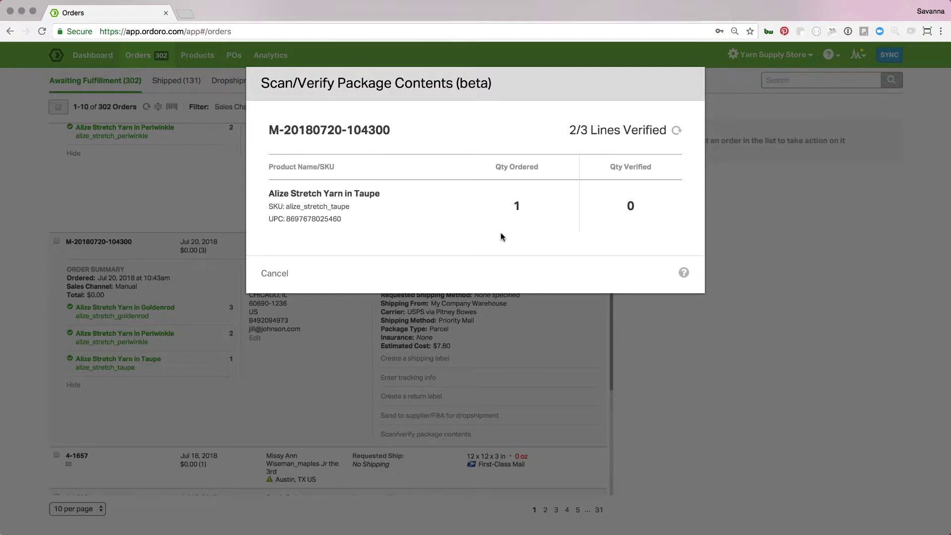
key("Return")
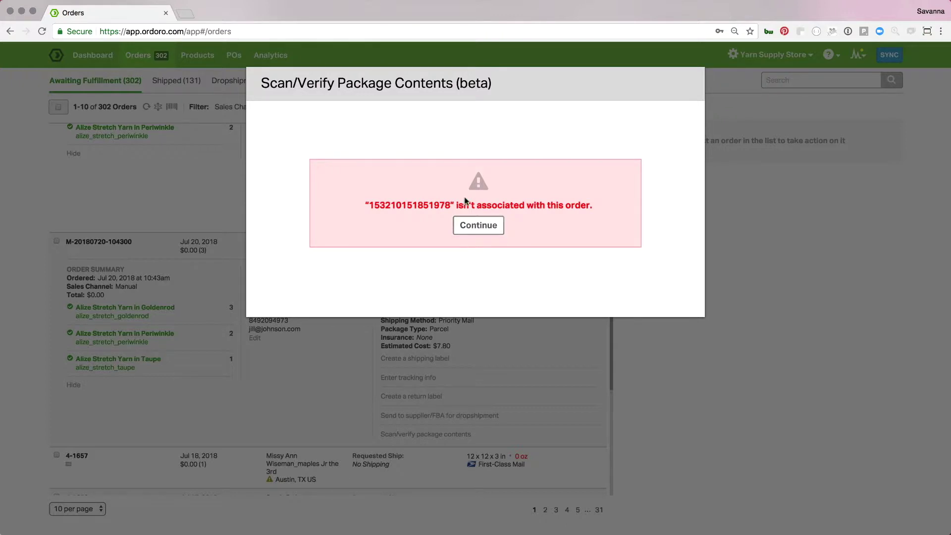
left_click(479, 225)
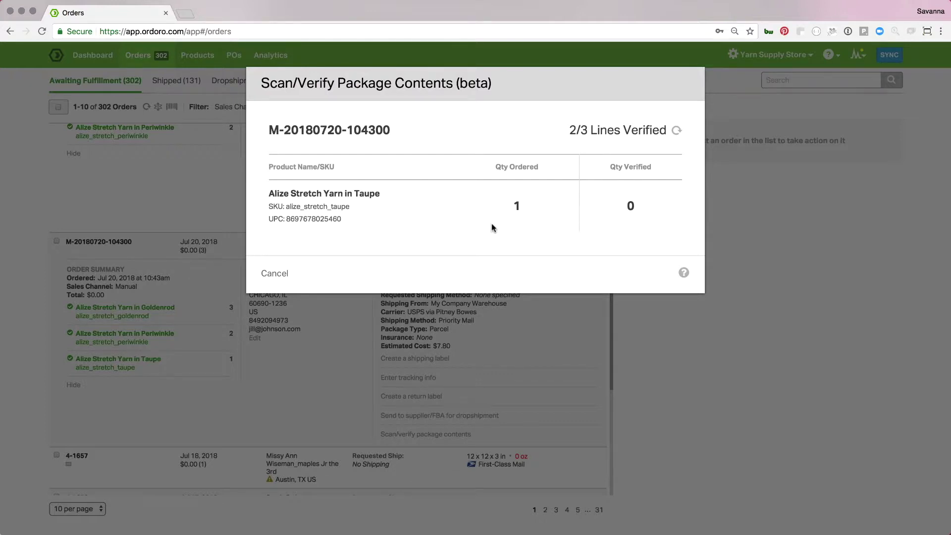
type("8697678025460")
key("Return")
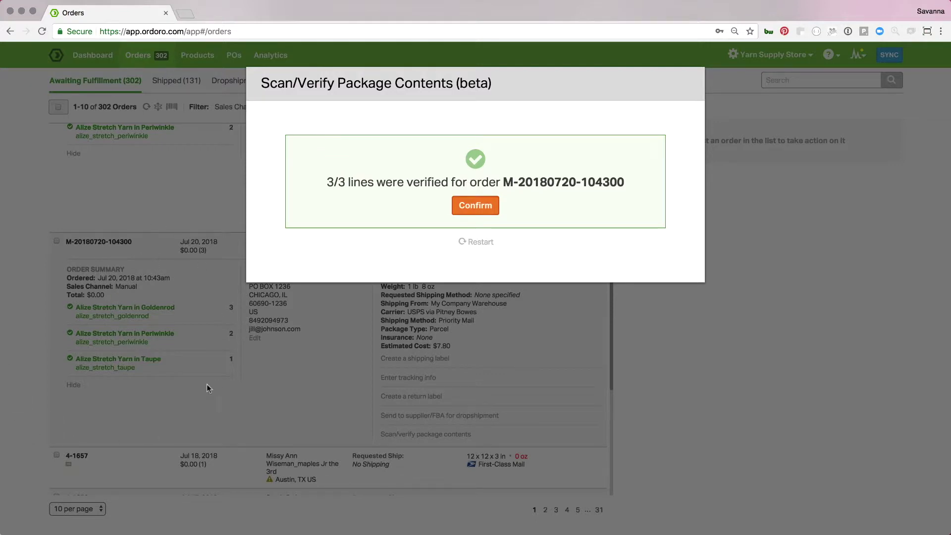
left_click(474, 212)
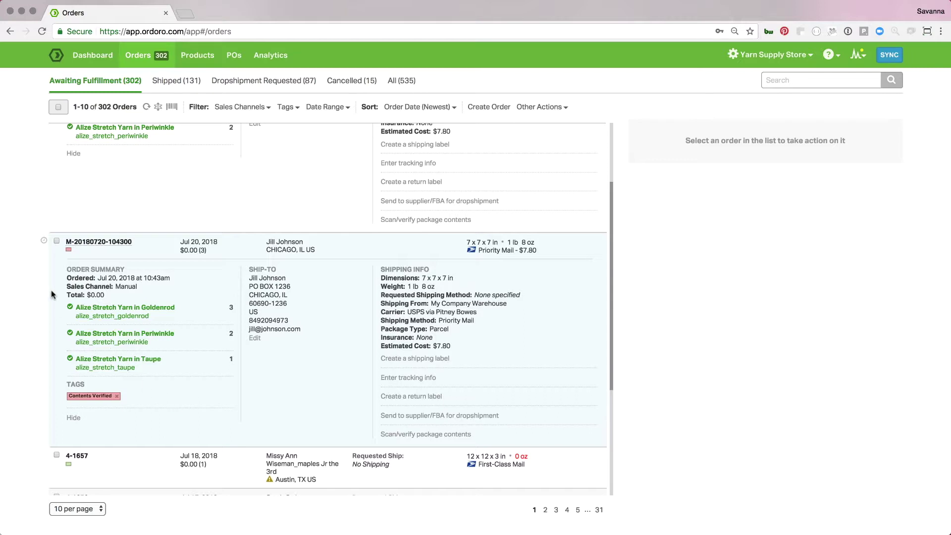
left_click(44, 241)
scroll(271, 222, "up", 4)
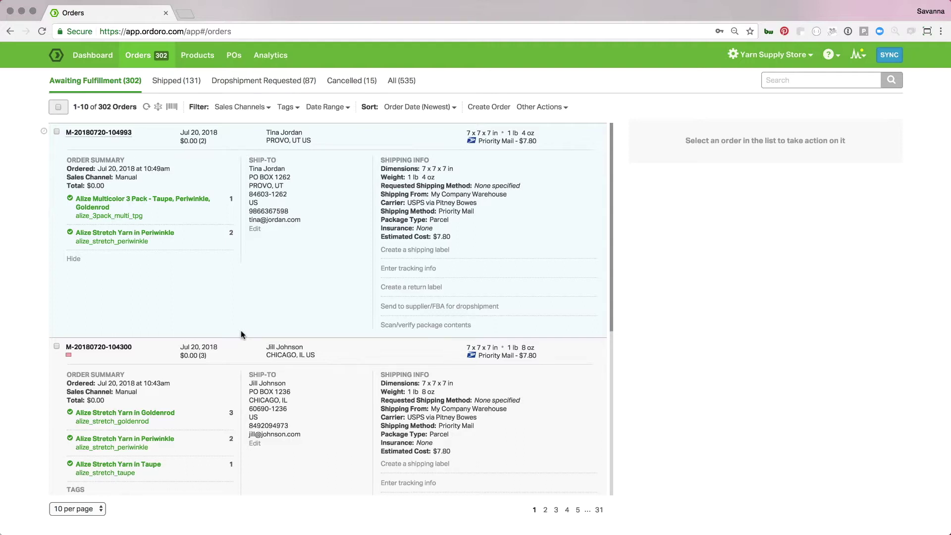
left_click(172, 108)
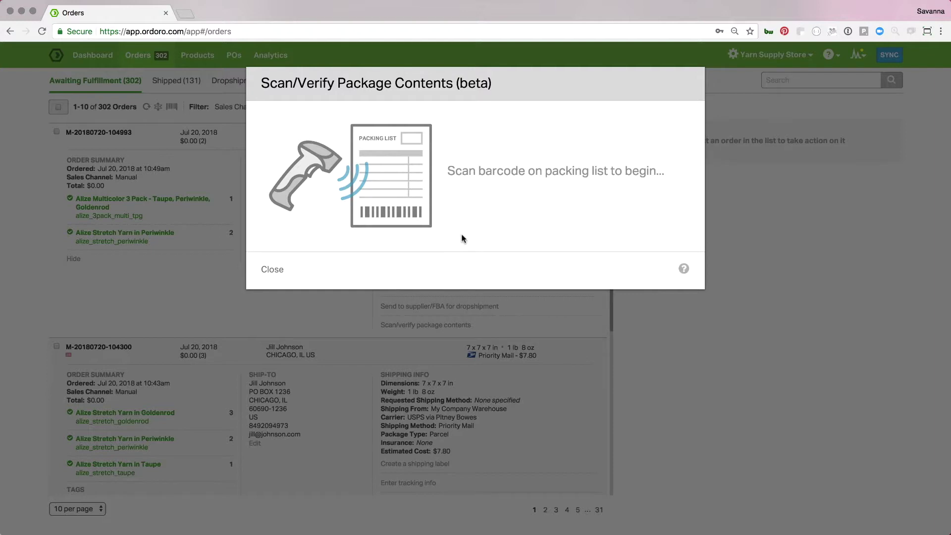
key("Return")
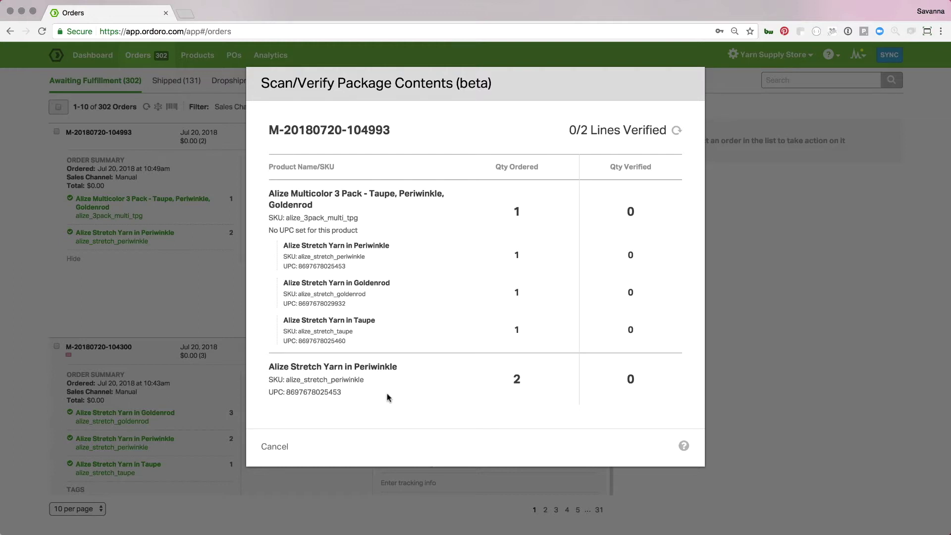
type("8697678025453")
key("Return")
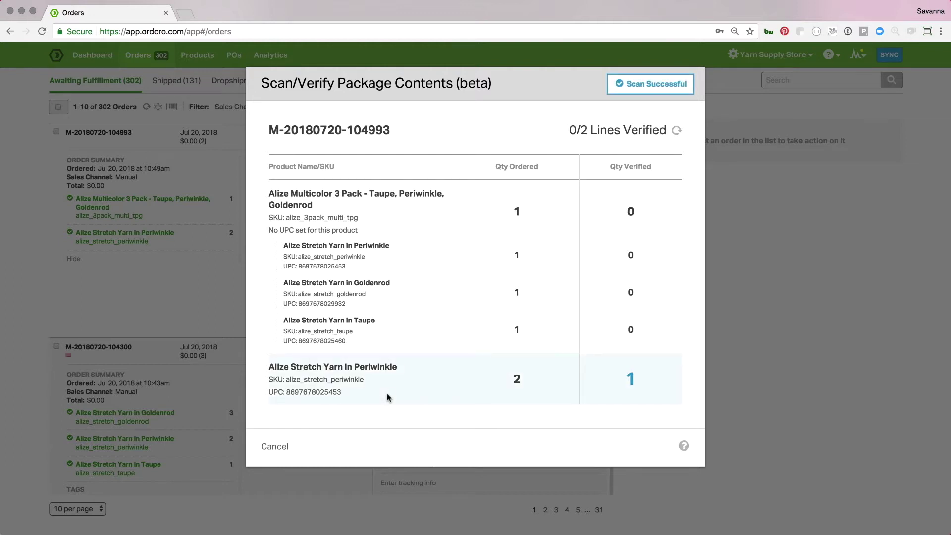
type("8697678025453")
key("Return")
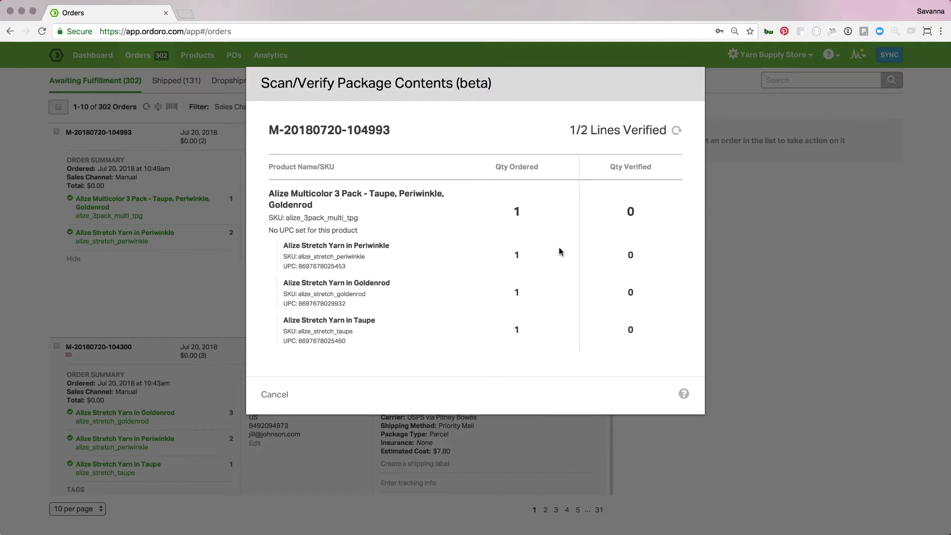
type("8697678025453")
key("Return")
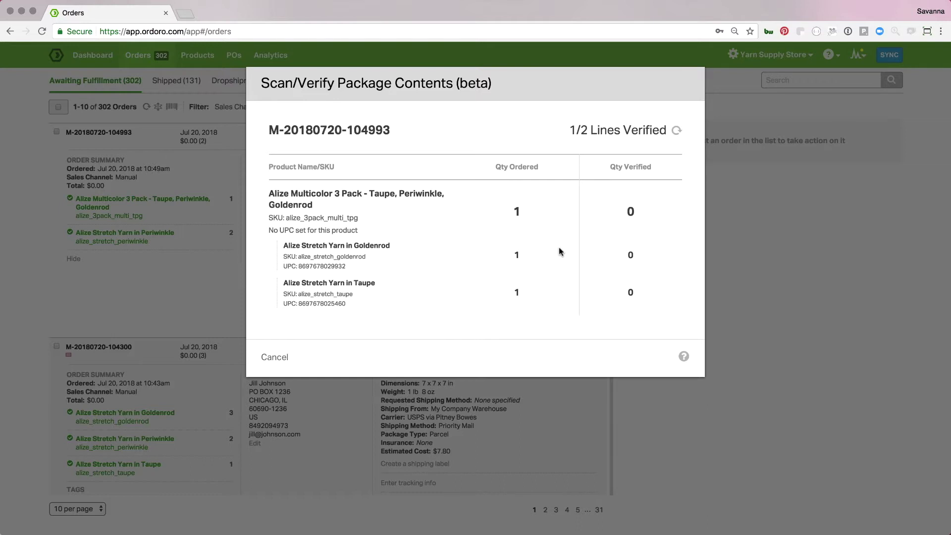
type("8697678025460")
key("Return")
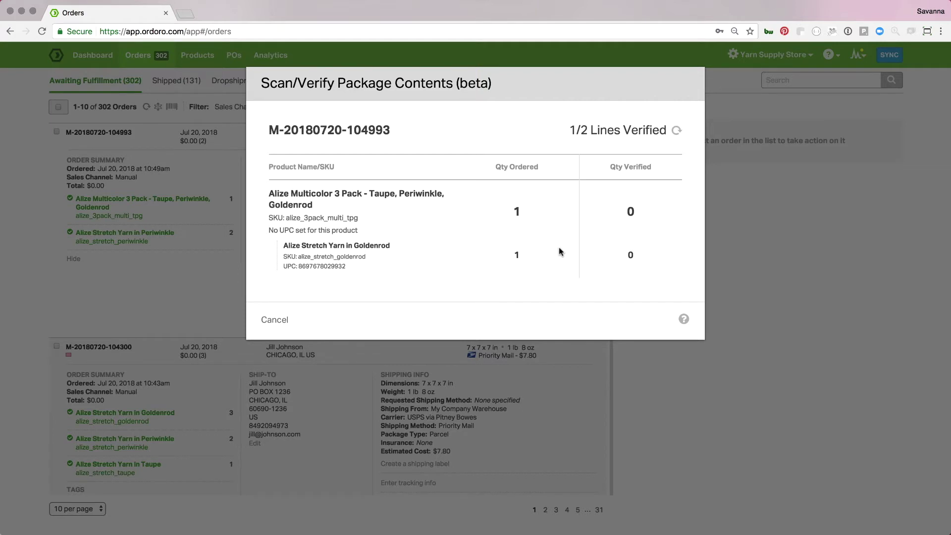
type("8697678029932")
key("Return")
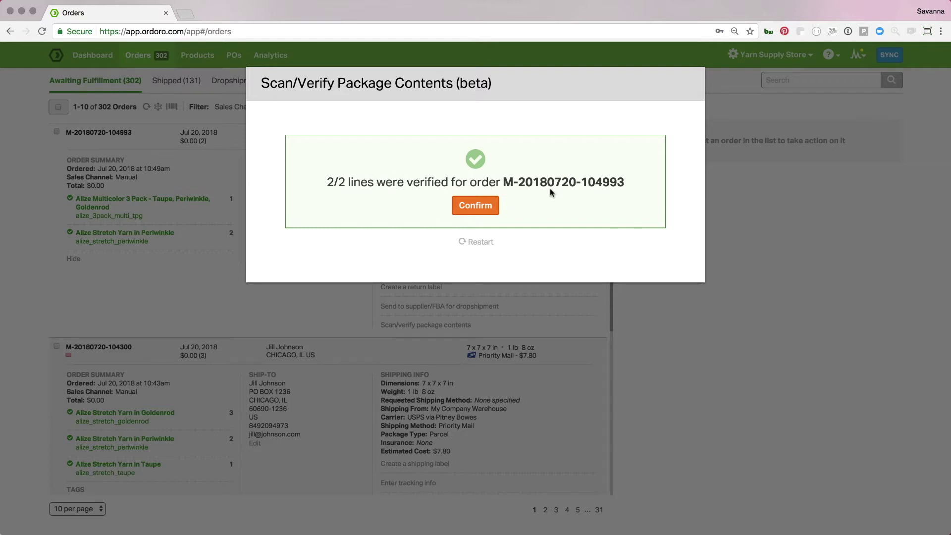
left_click(483, 205)
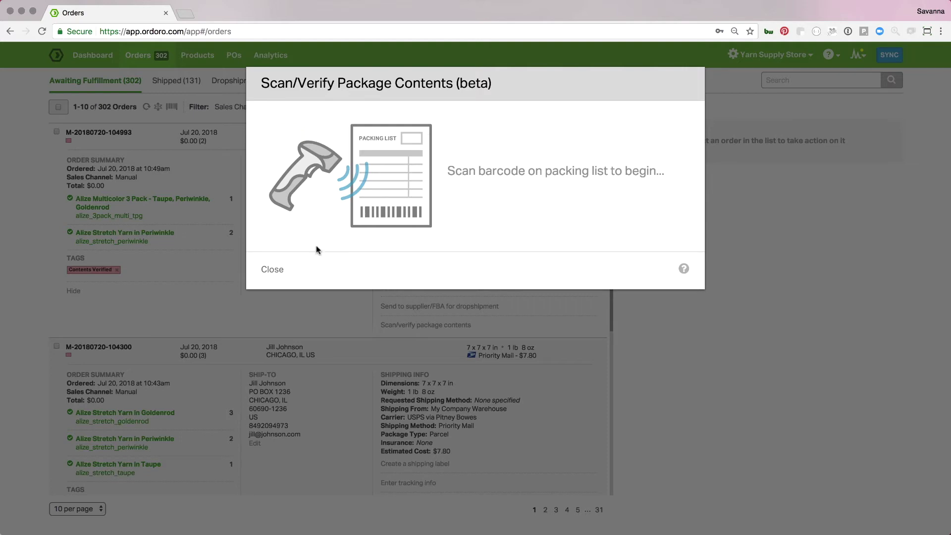
Close the Scan/Verify Package Contents dialog to return to the Awaiting Fulfillment list
left_click(274, 270)
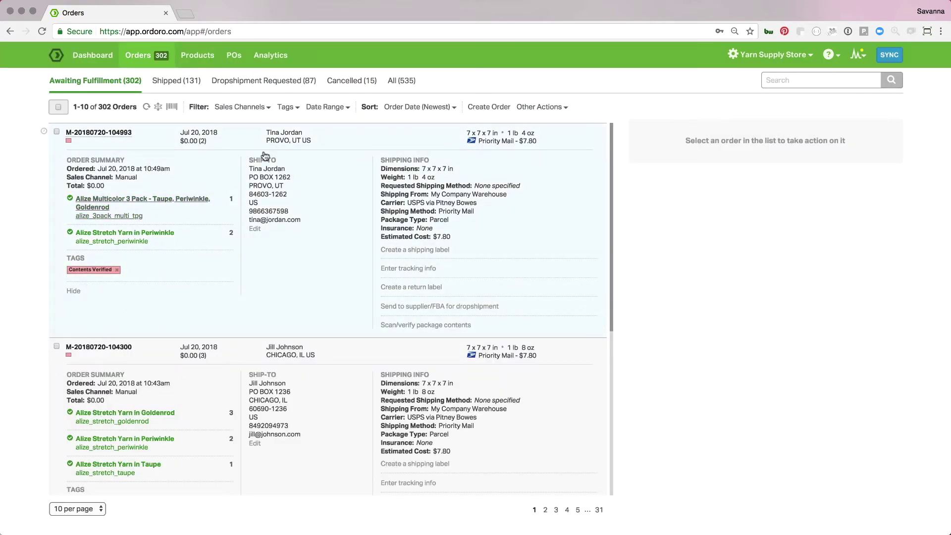
Filter orders by the Contents Verified tag, collapse them to single rows, then switch to Shipped
left_click(286, 107)
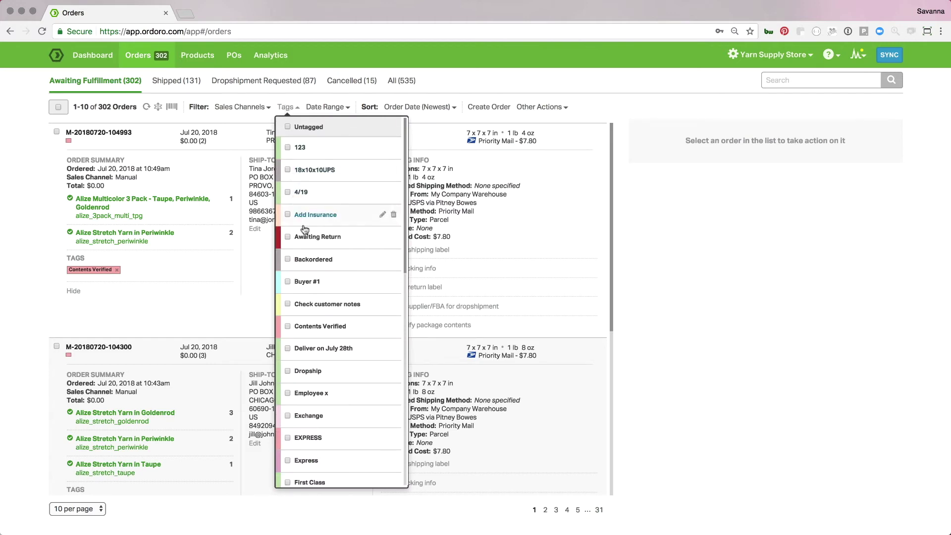
left_click(313, 326)
left_click(701, 306)
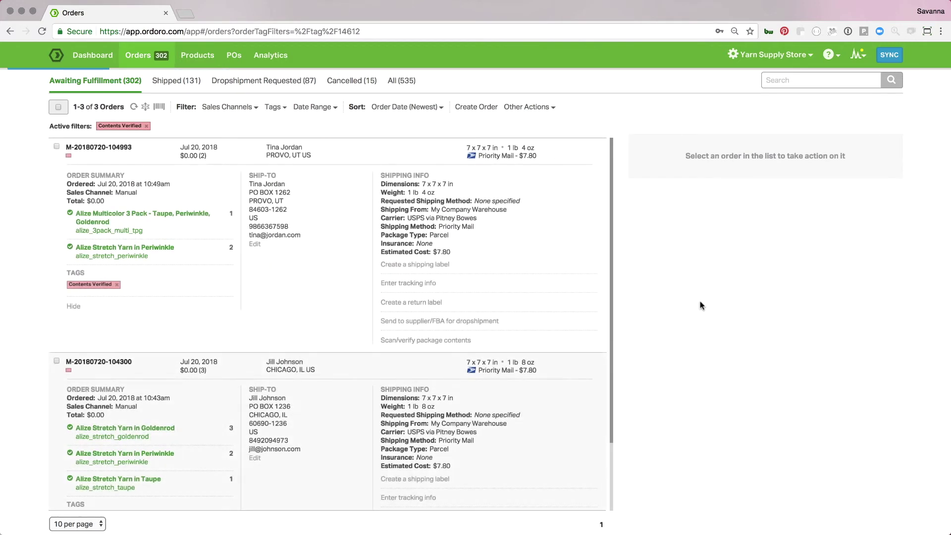
scroll(209, 413, "down", 3)
scroll(209, 409, "up", 3)
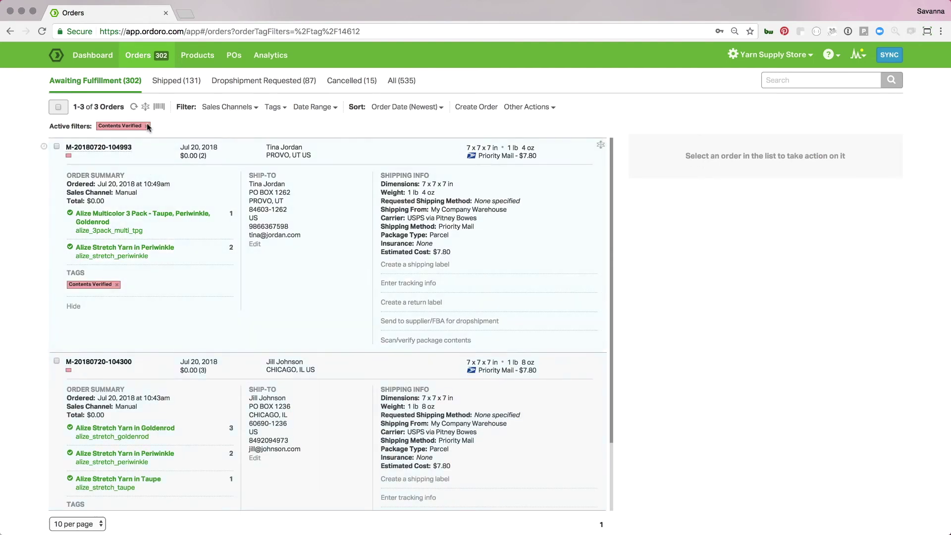
left_click(146, 107)
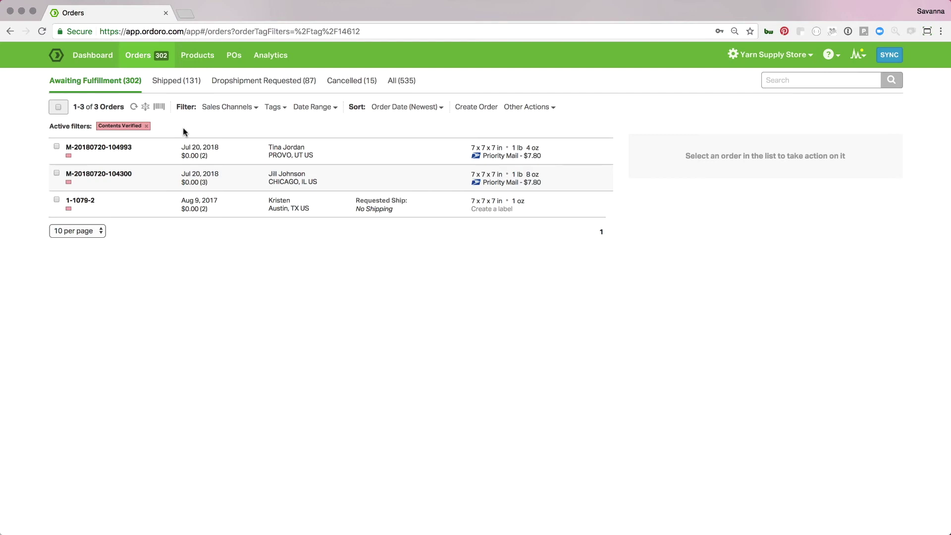
left_click(178, 82)
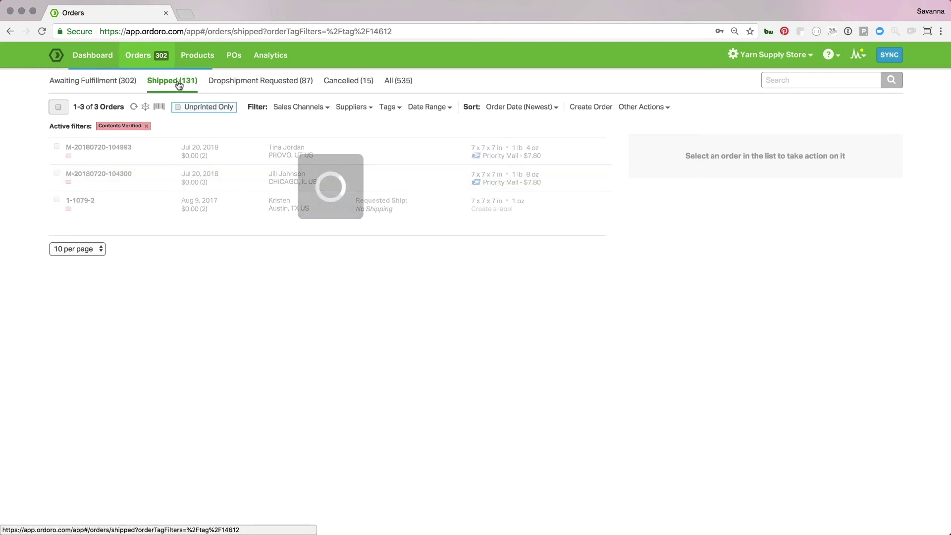
Open and close Scan/Verify, cancel verifying order 4-1569, then remove the Contents Verified filter
left_click(159, 107)
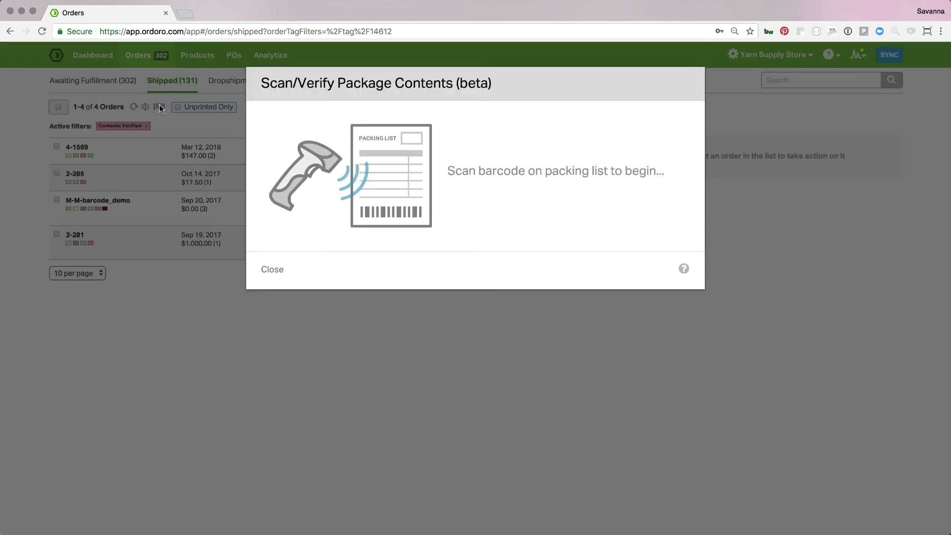
left_click(272, 269)
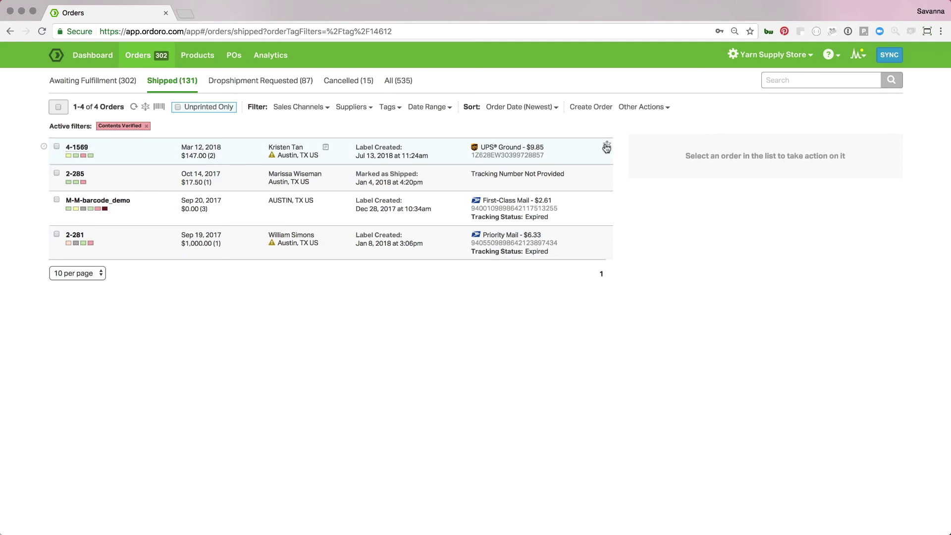
left_click(606, 147)
left_click(456, 324)
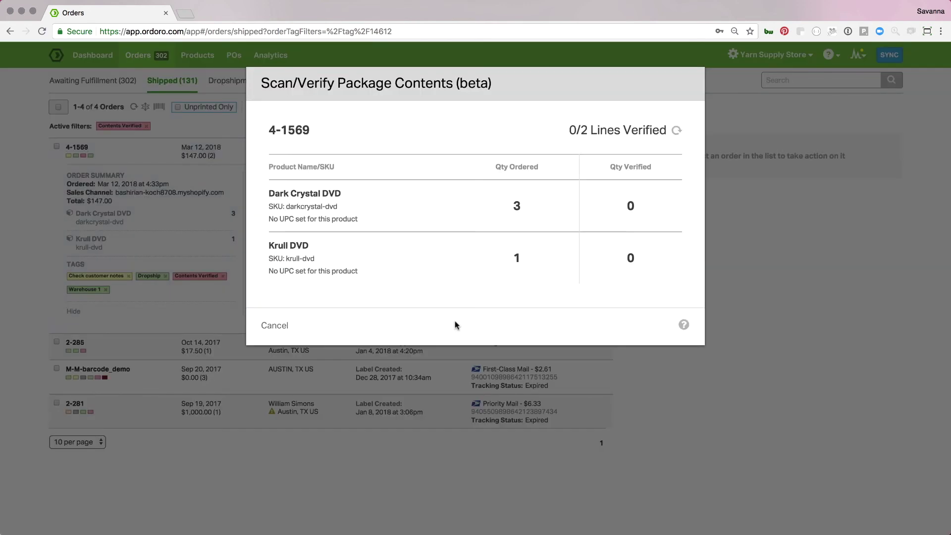
left_click(274, 326)
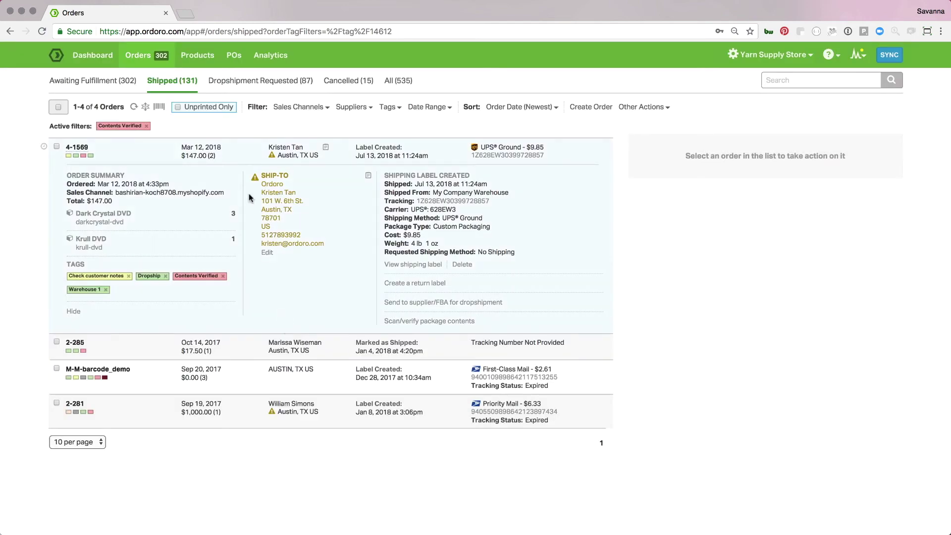
left_click(146, 126)
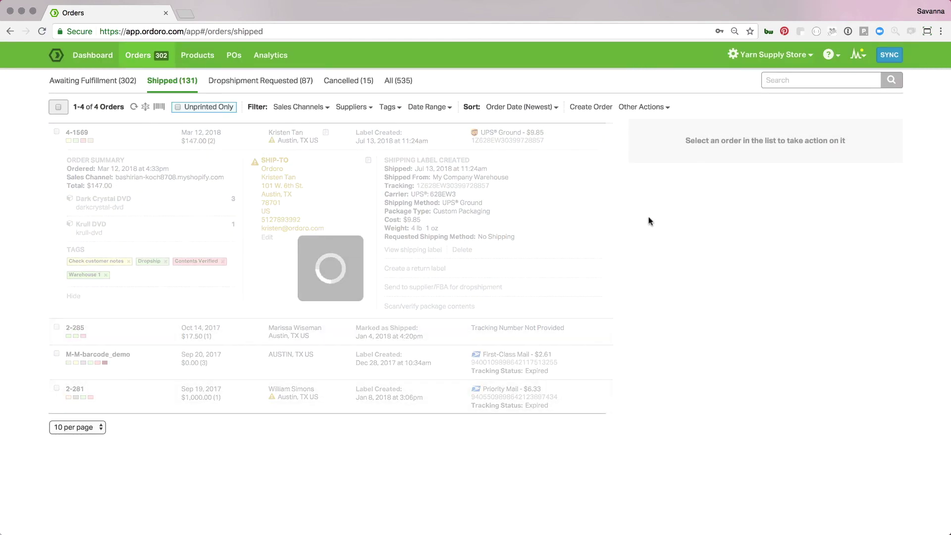